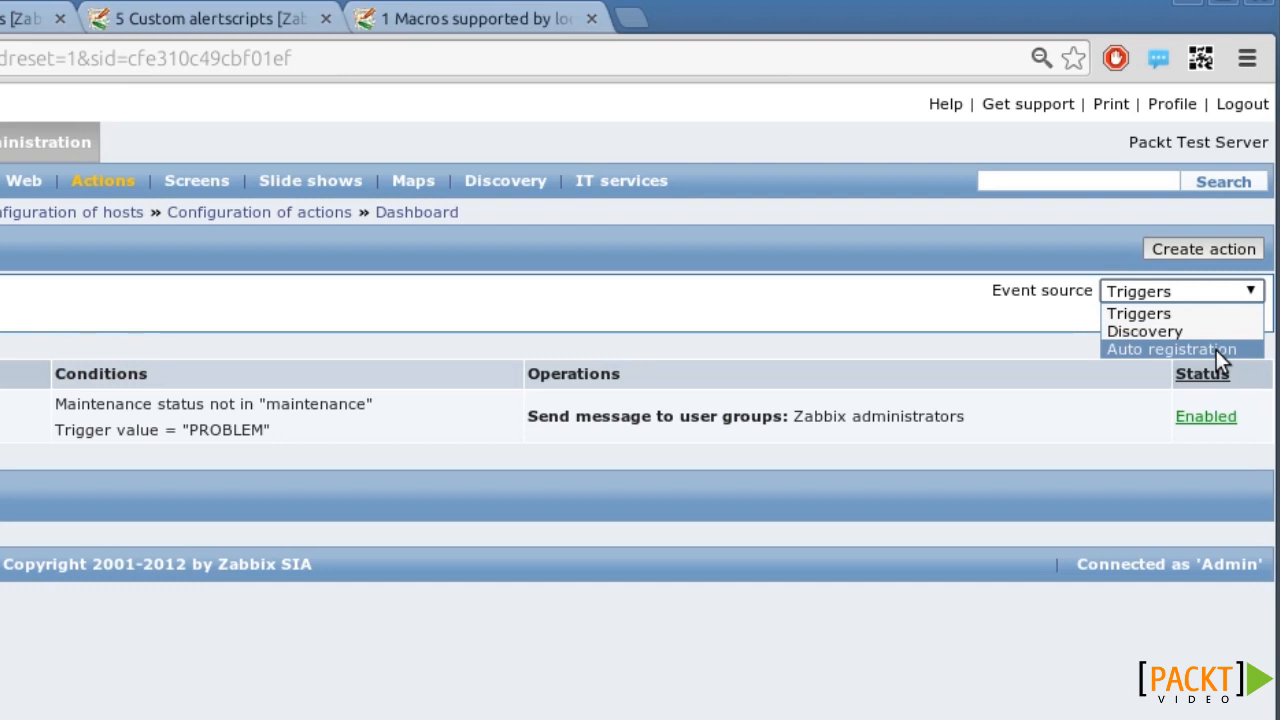
Step: Open the "Report problems to Zabbix administrators" action and set its default operation step duration to 60 seconds
left_click(975, 365)
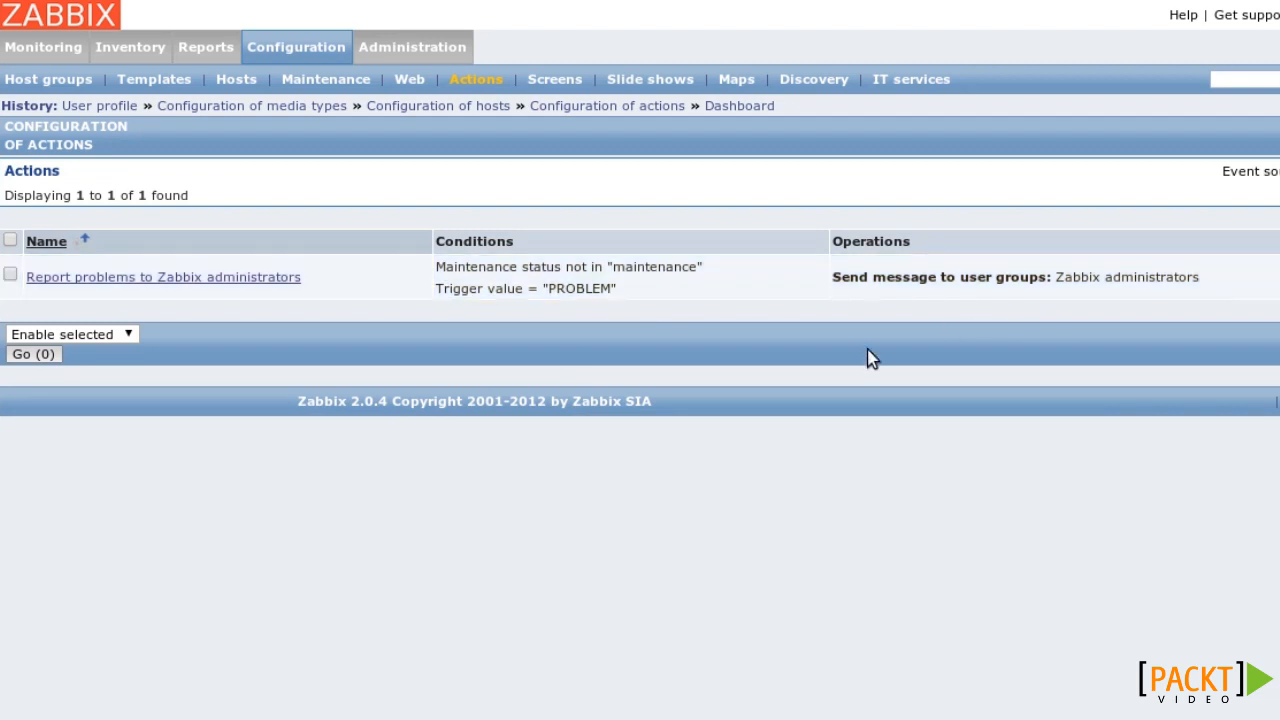
left_click(287, 278)
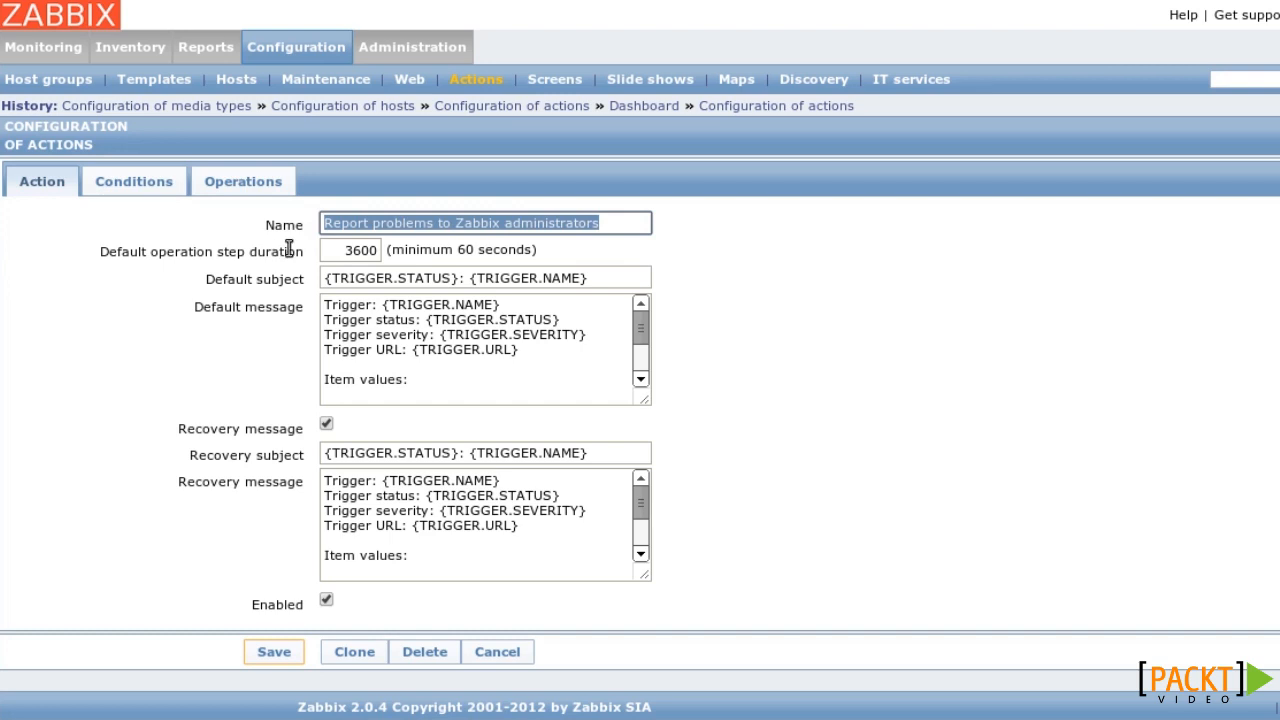
left_click_drag(343, 250, 388, 249)
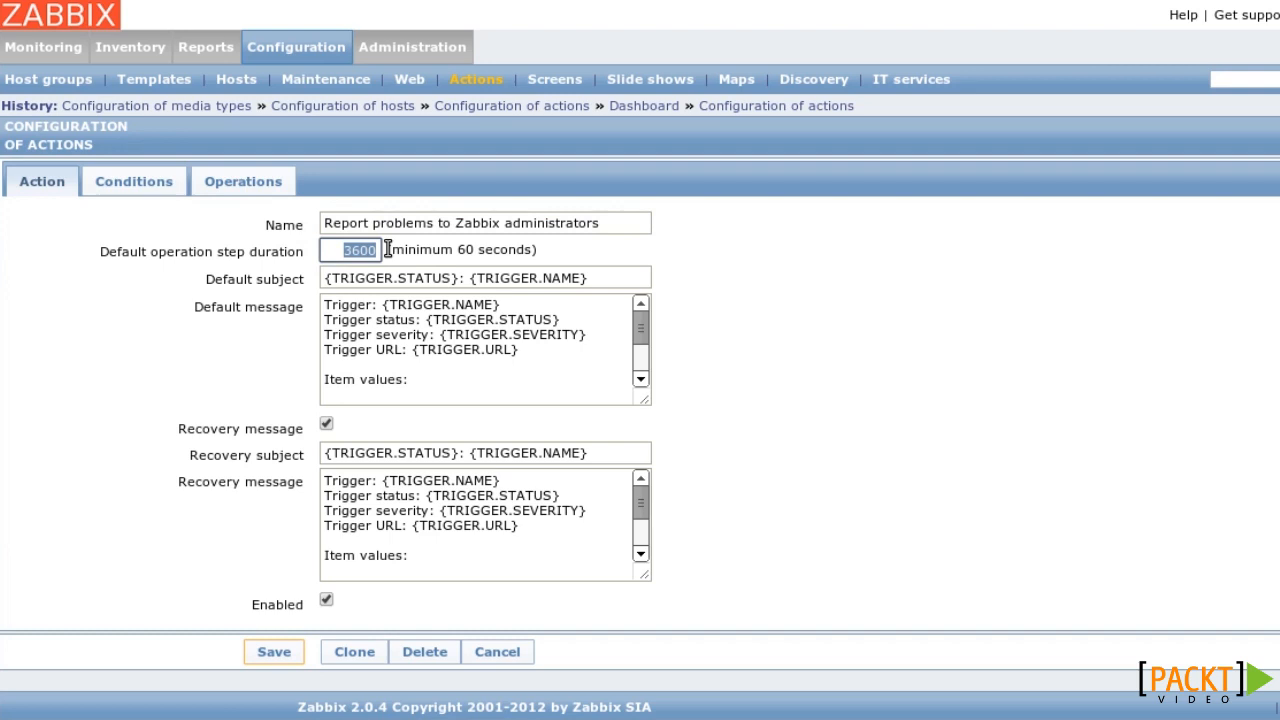
type("60")
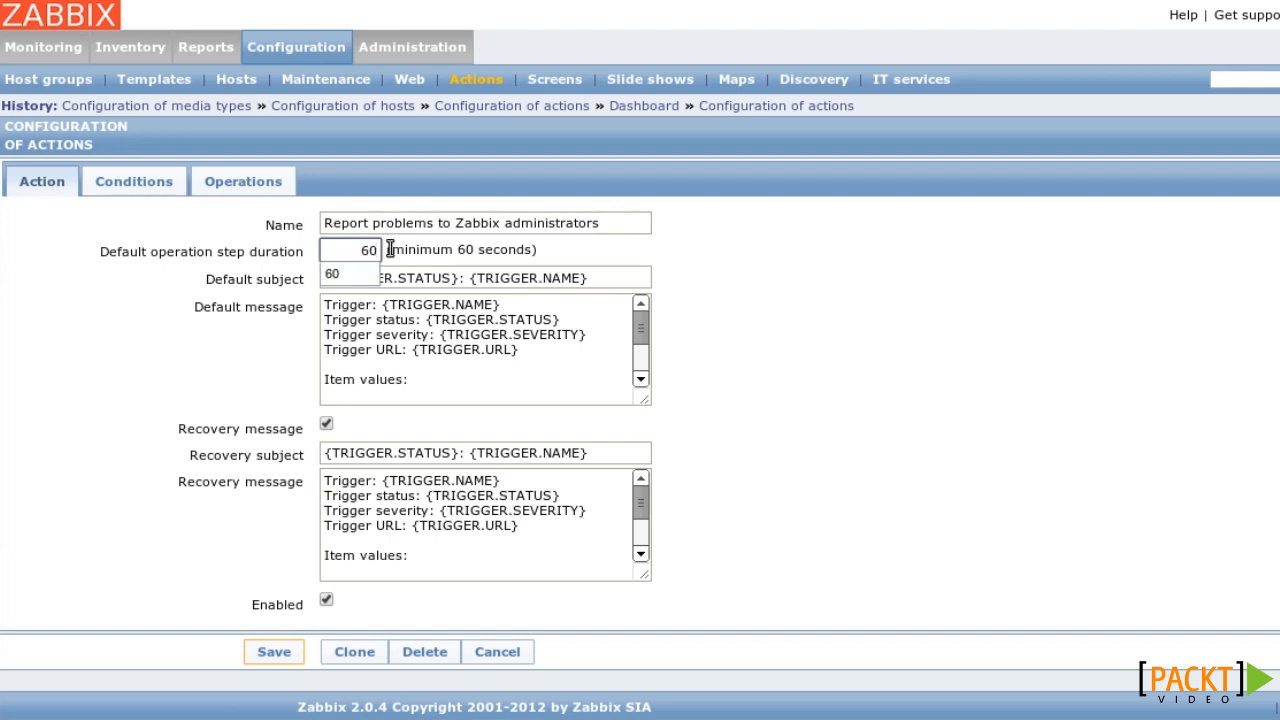
left_click(420, 249)
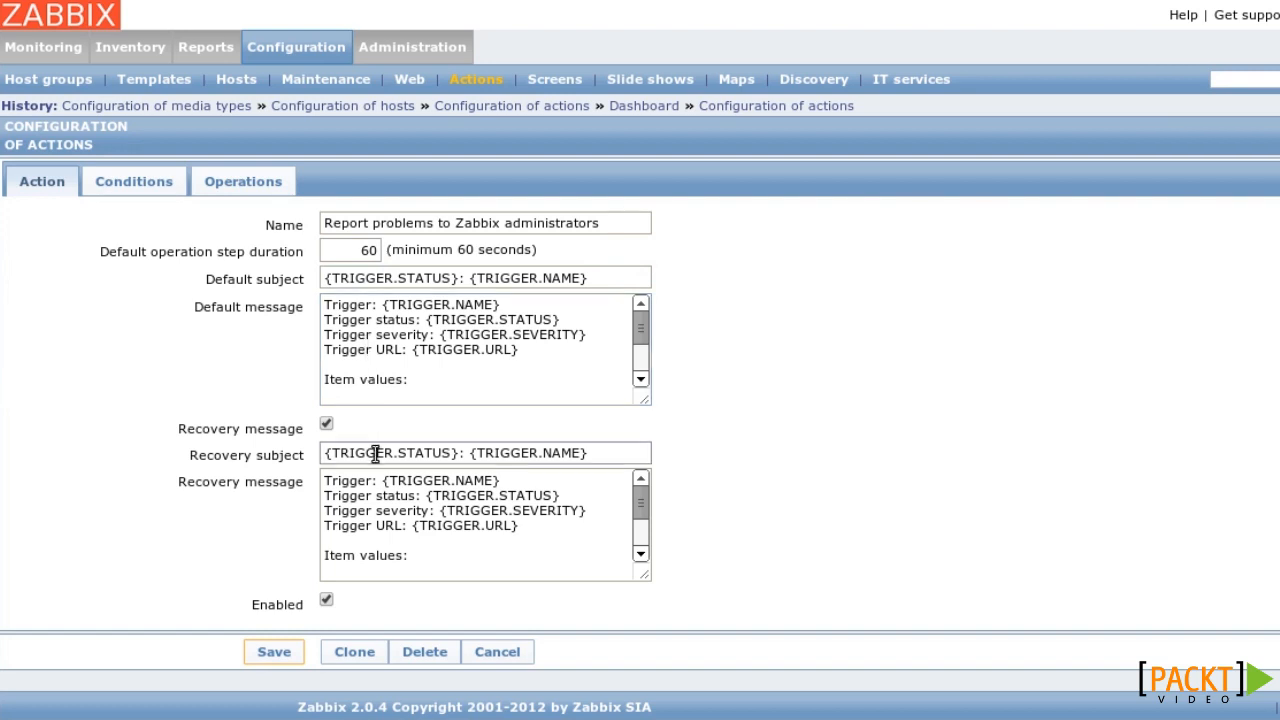
Step: Examine the macros in the action's default subject and message, and consult the documentation page on macros supported by location
left_click_drag(323, 300, 446, 377)
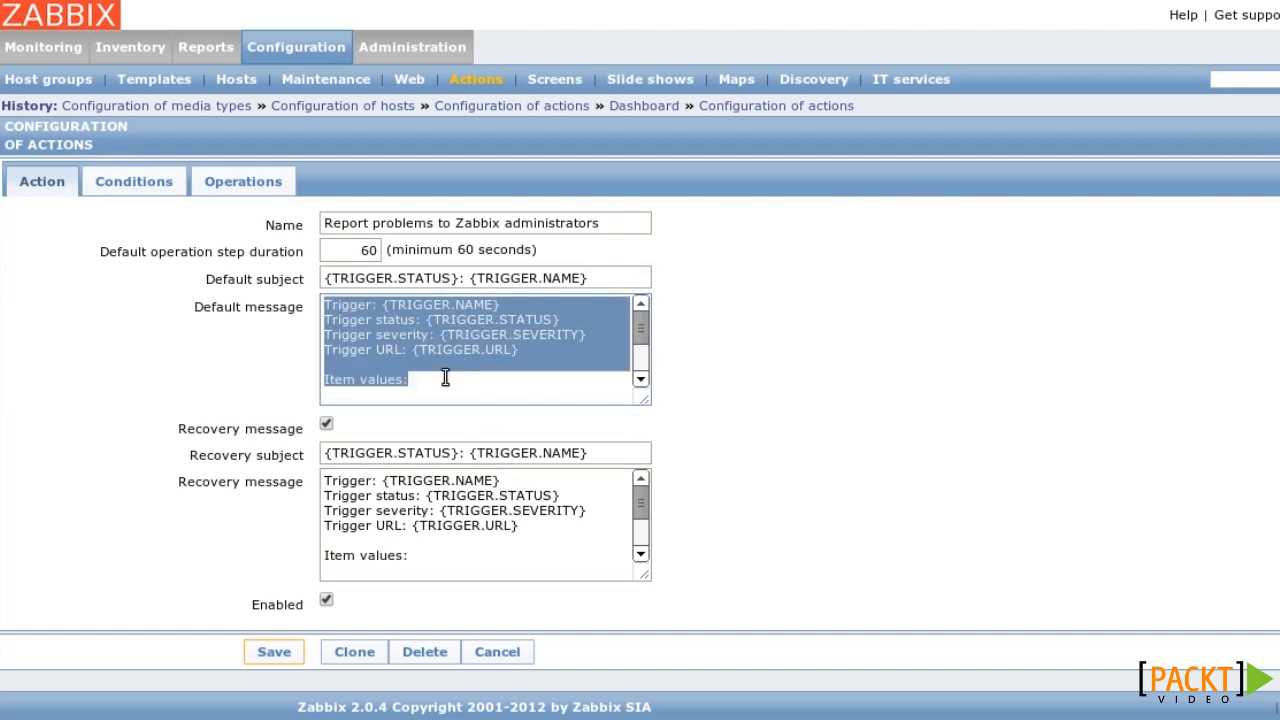
left_click(469, 350)
left_click_drag(624, 276, 266, 288)
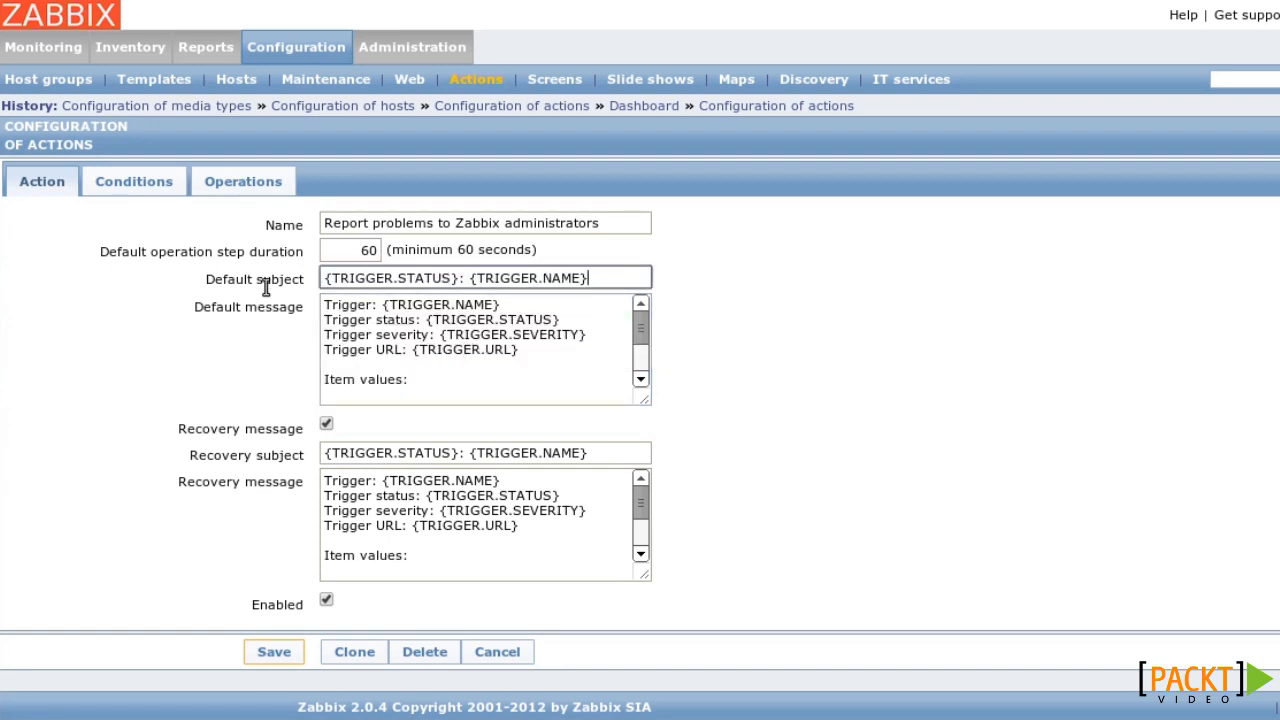
left_click_drag(458, 279, 284, 282)
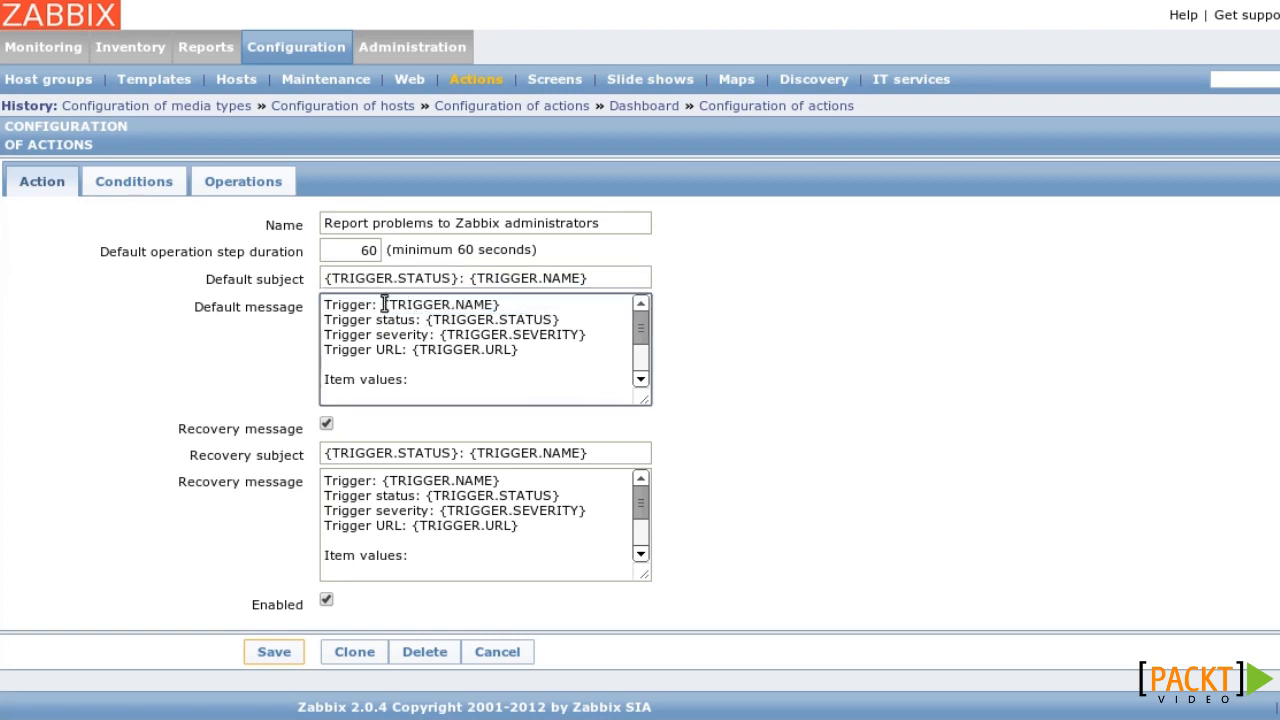
left_click_drag(383, 304, 505, 307)
left_click(510, 335)
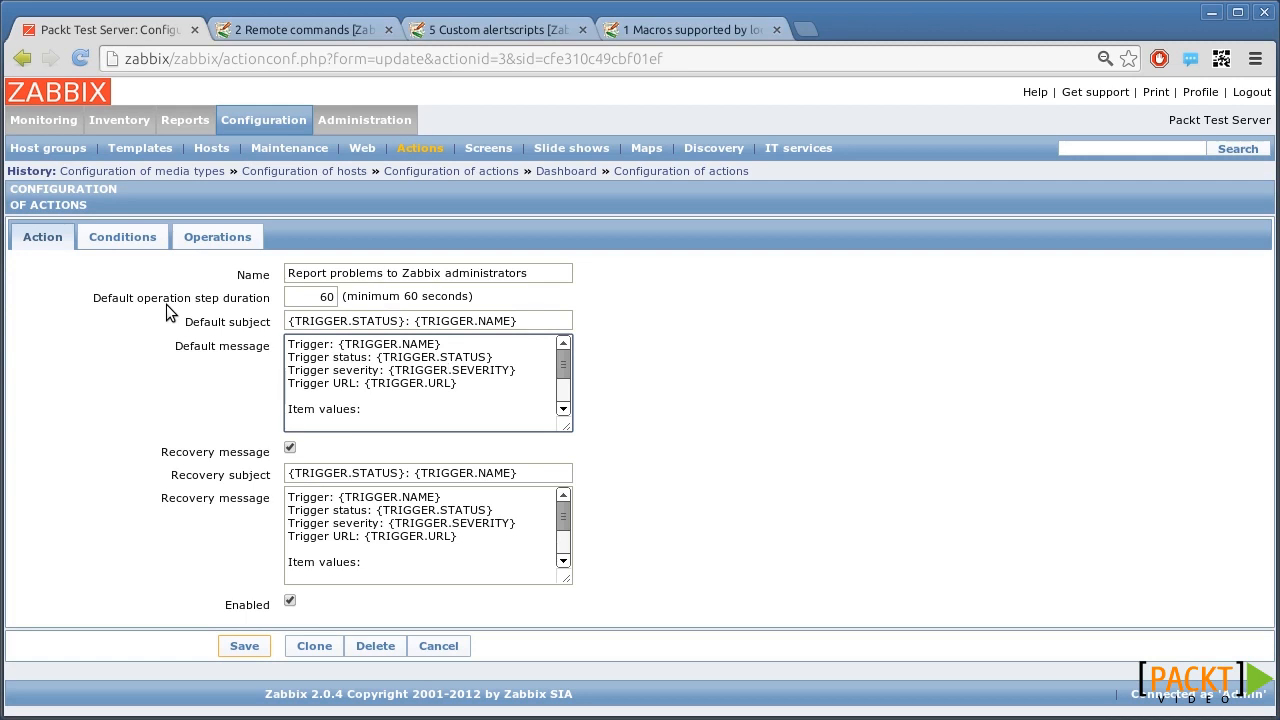
left_click(677, 35)
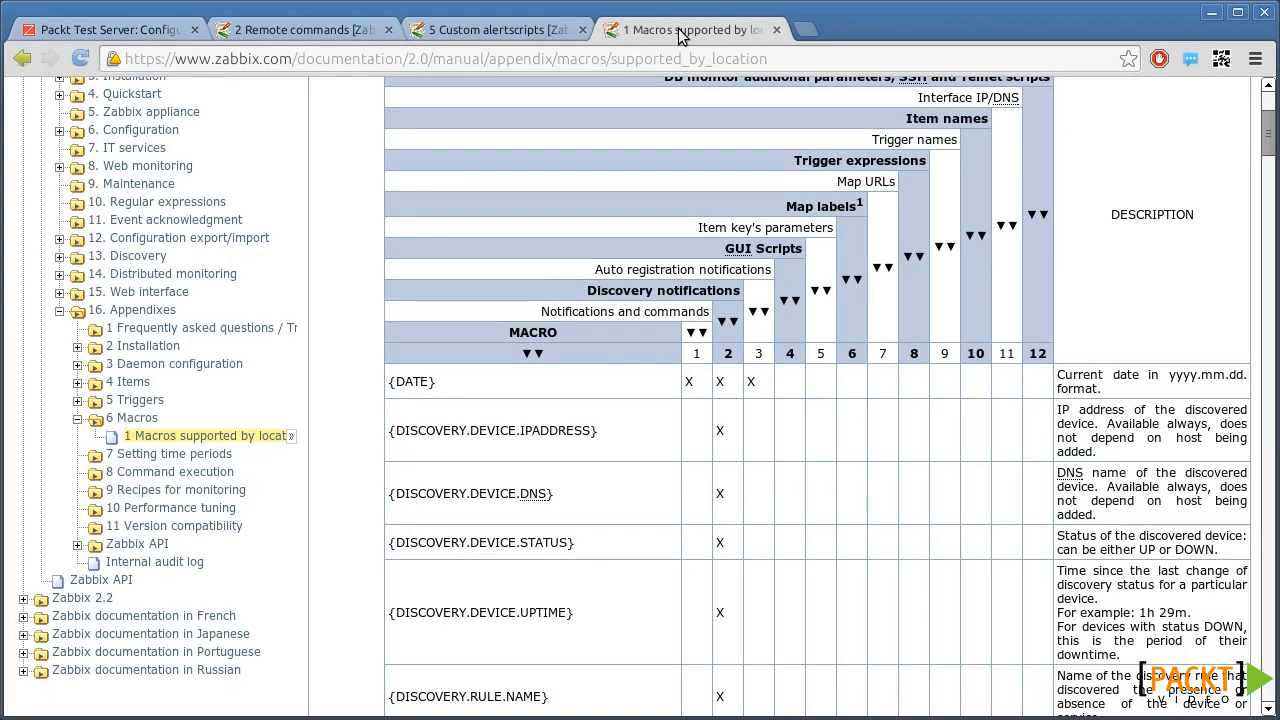
left_click(132, 32)
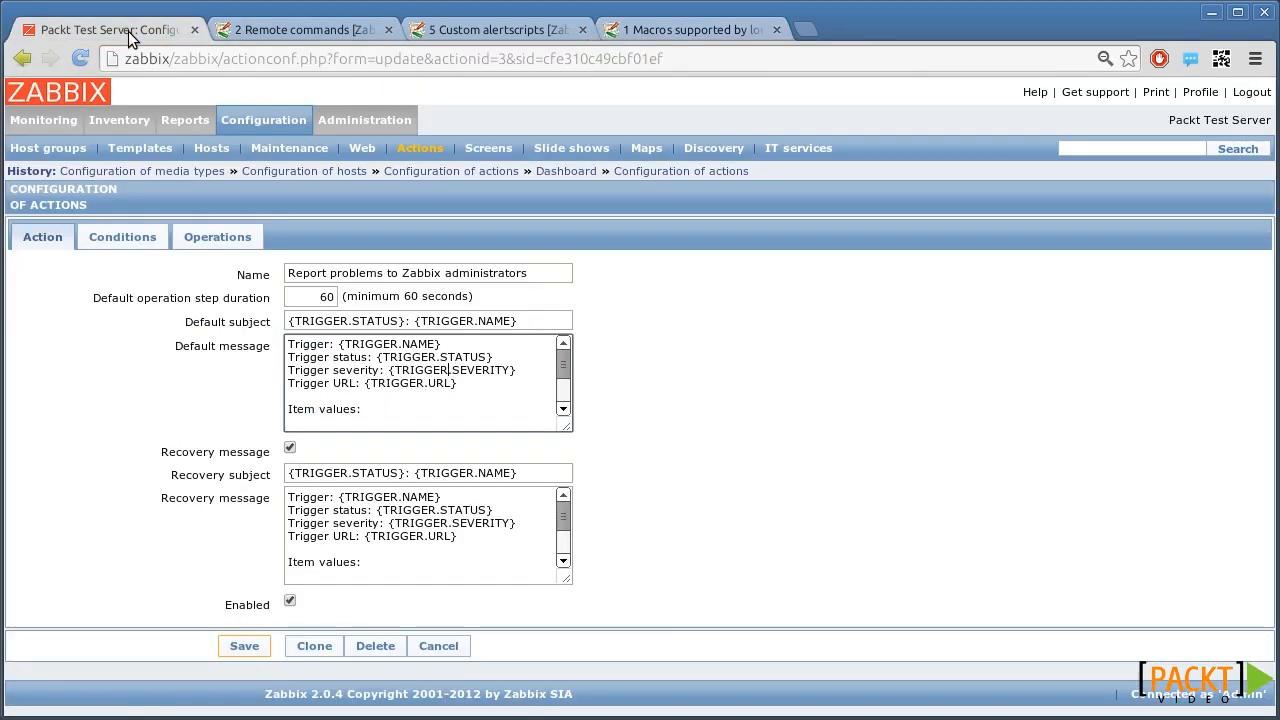
Step: Review the action's conditions, including the calculation types and the Trigger and Application types for a new condition
left_click(100, 237)
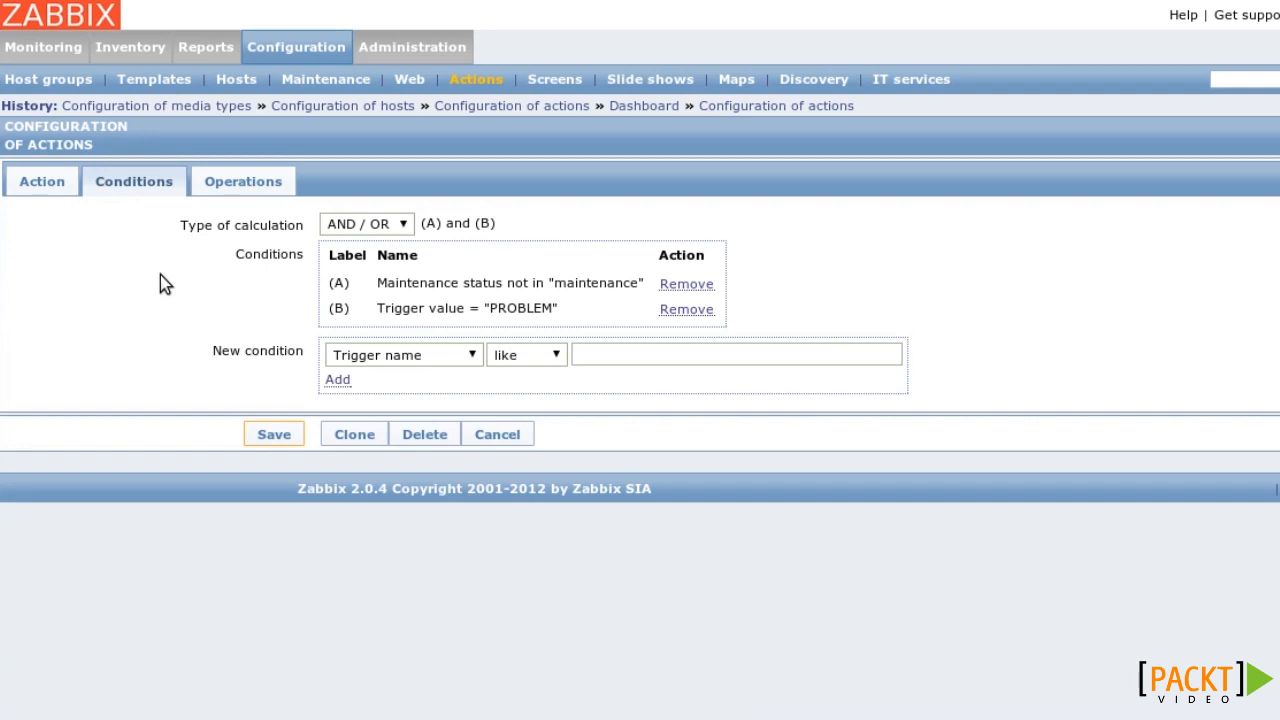
left_click(405, 225)
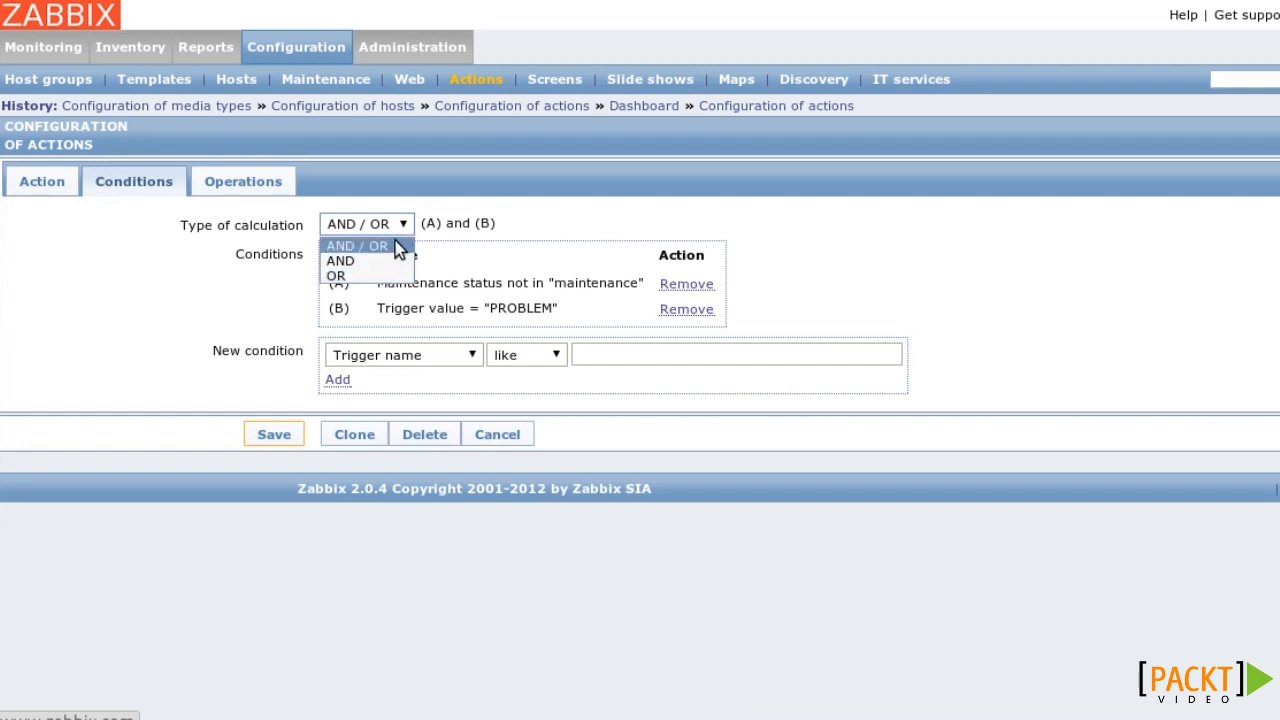
left_click(398, 247)
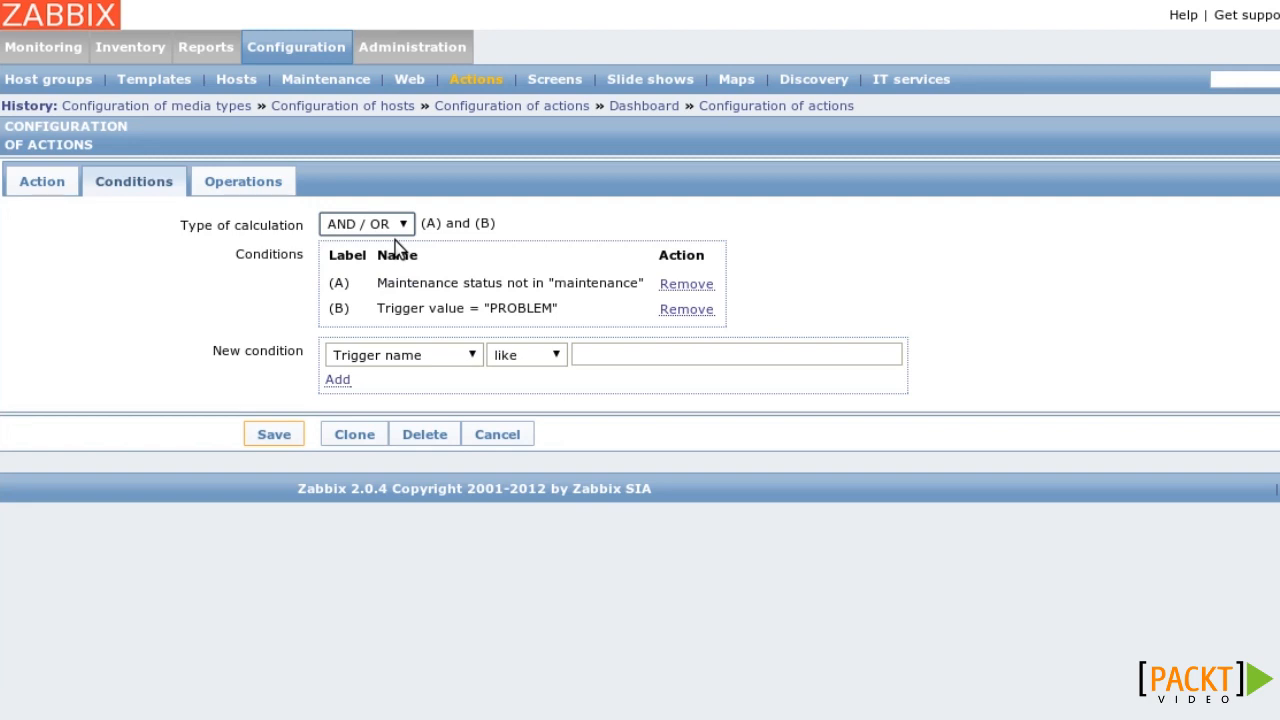
left_click(443, 356)
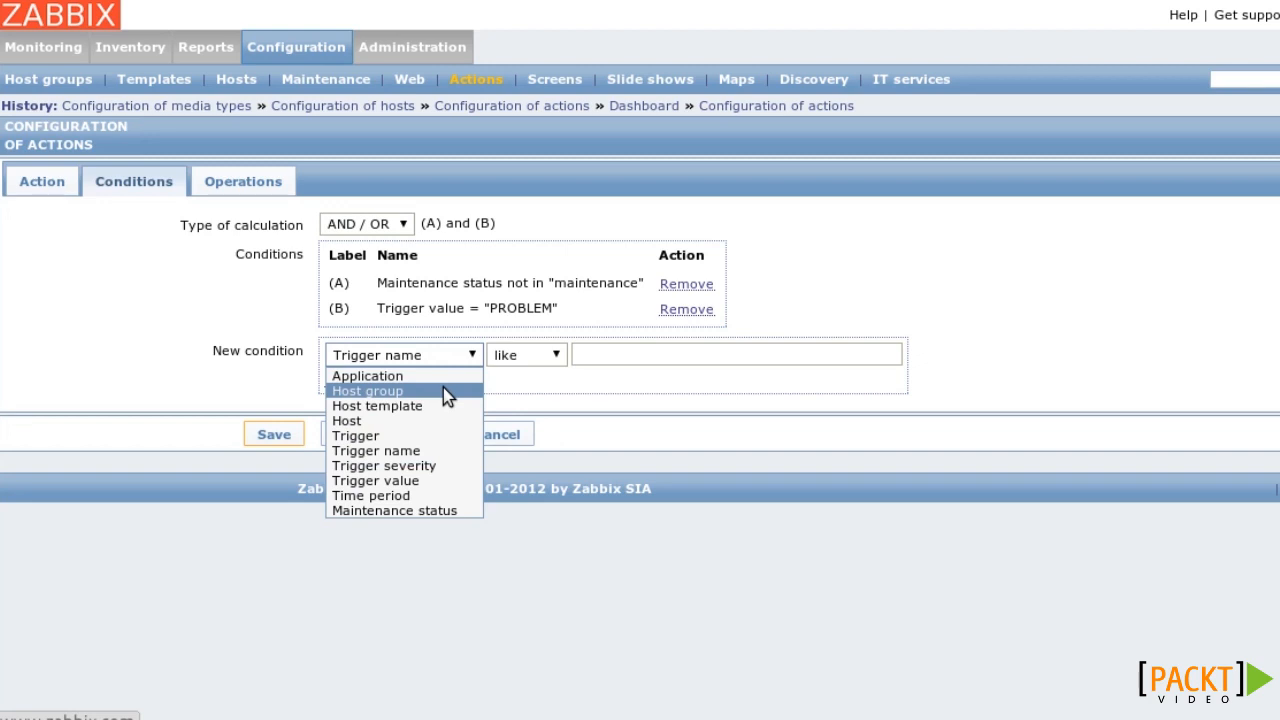
left_click(443, 436)
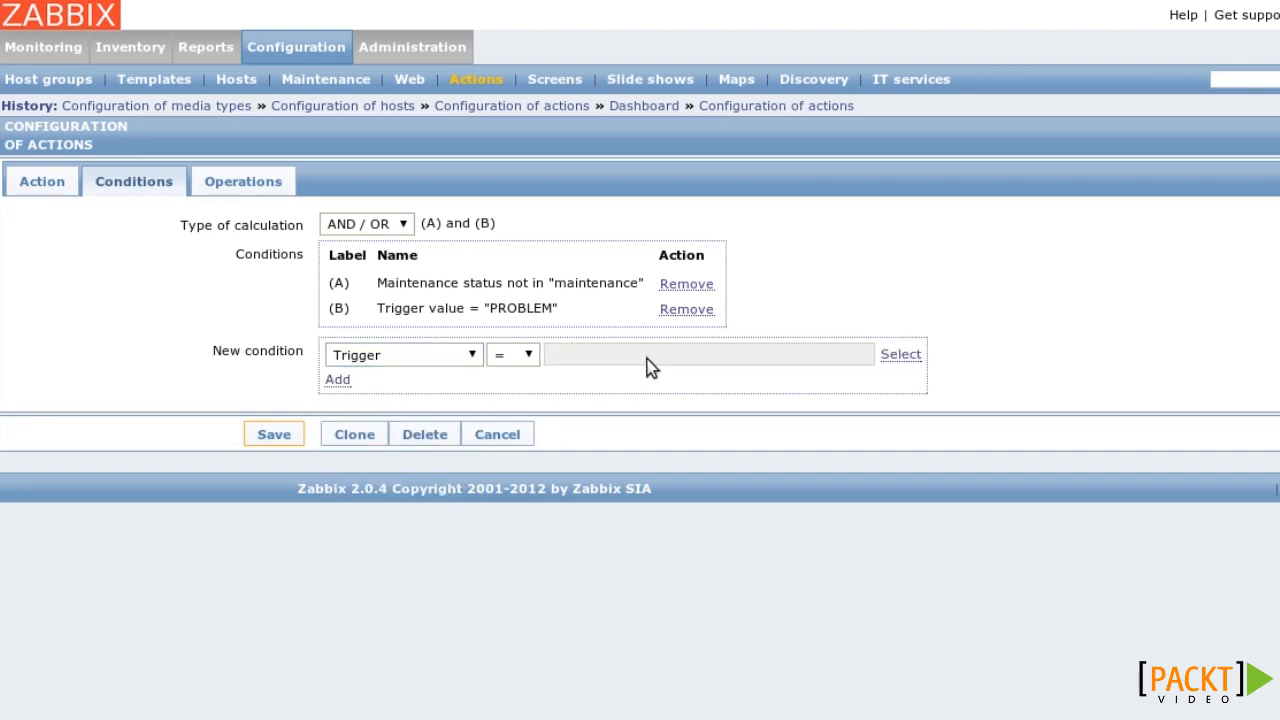
left_click(410, 355)
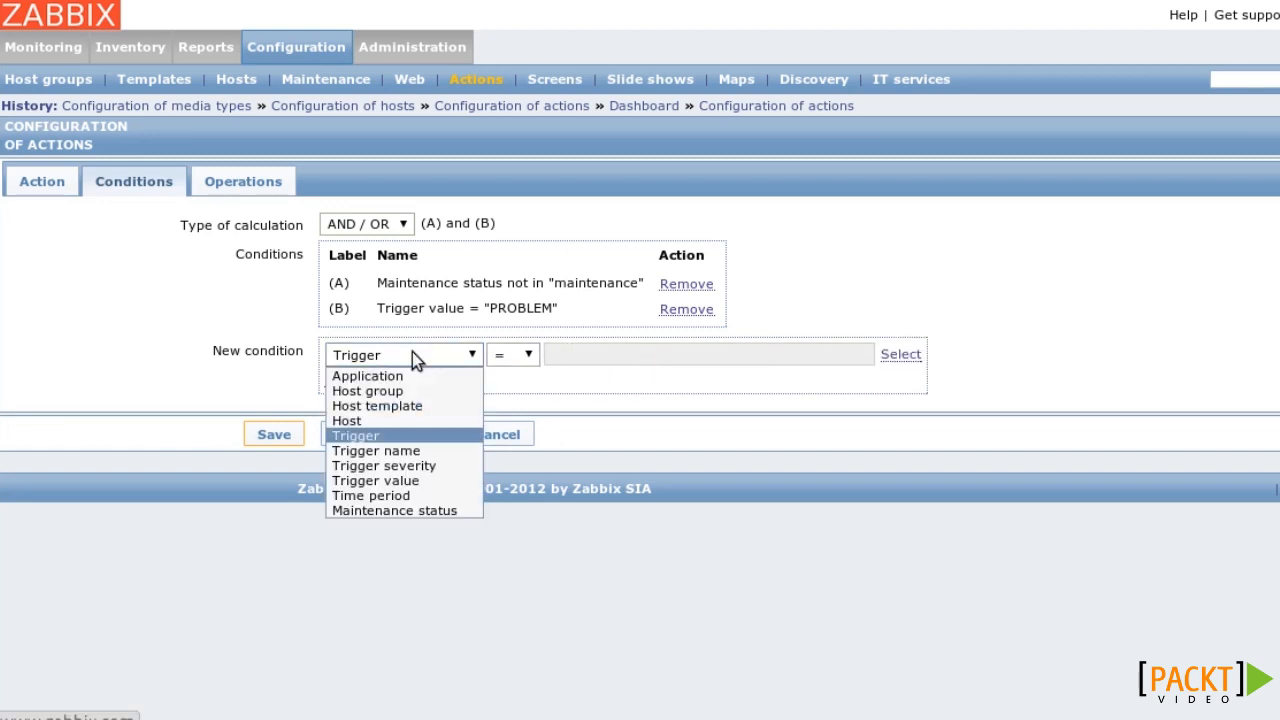
left_click(412, 372)
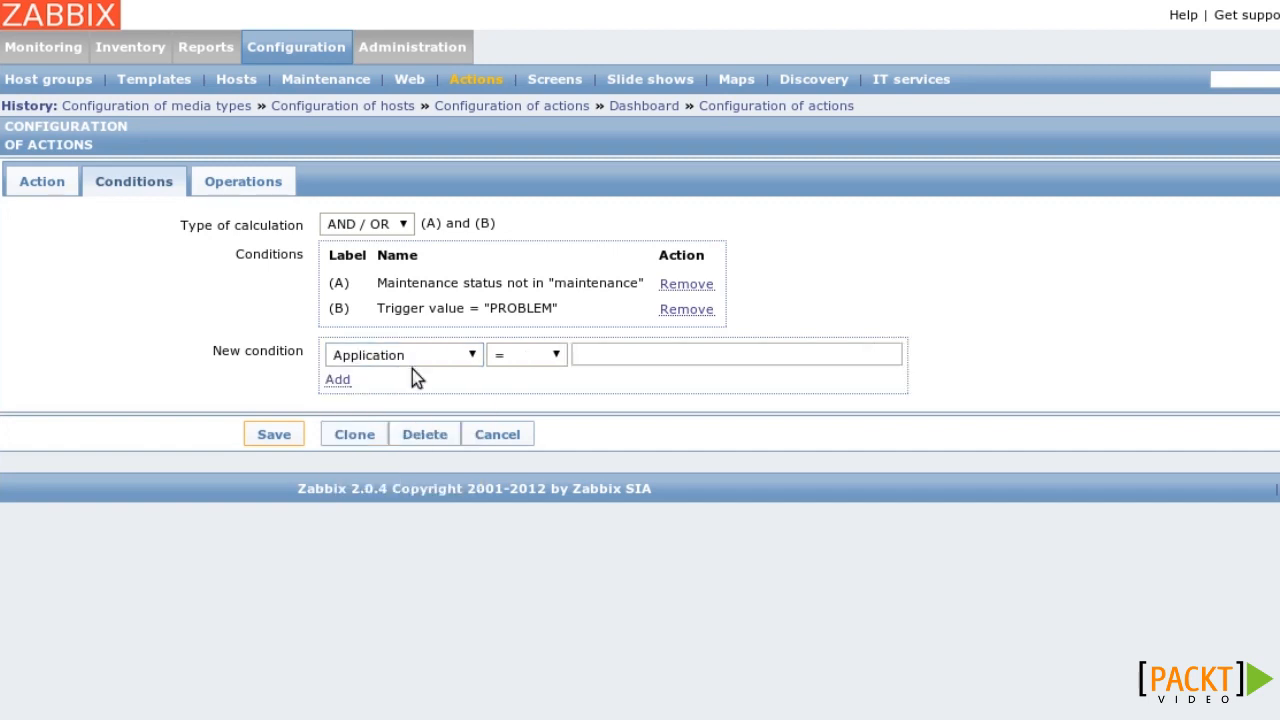
Step: Open the action's send message operation for editing and review its operation type, user groups and users
left_click(243, 185)
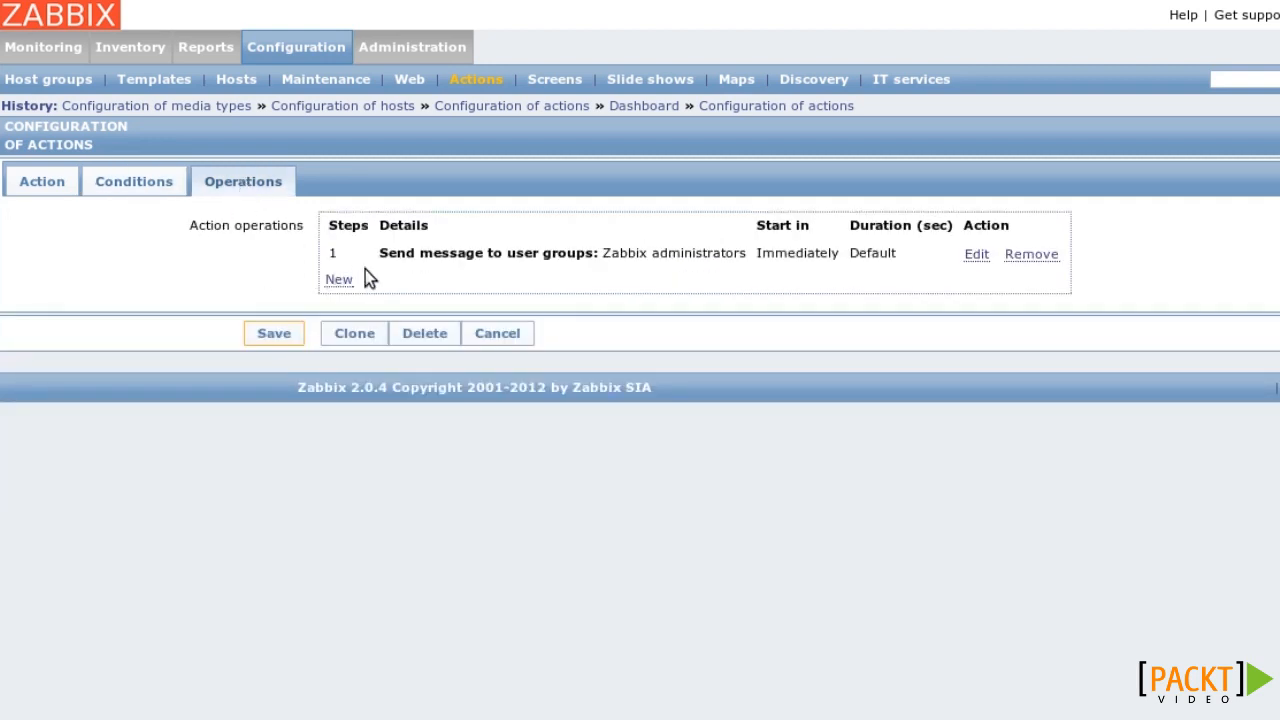
left_click(977, 258)
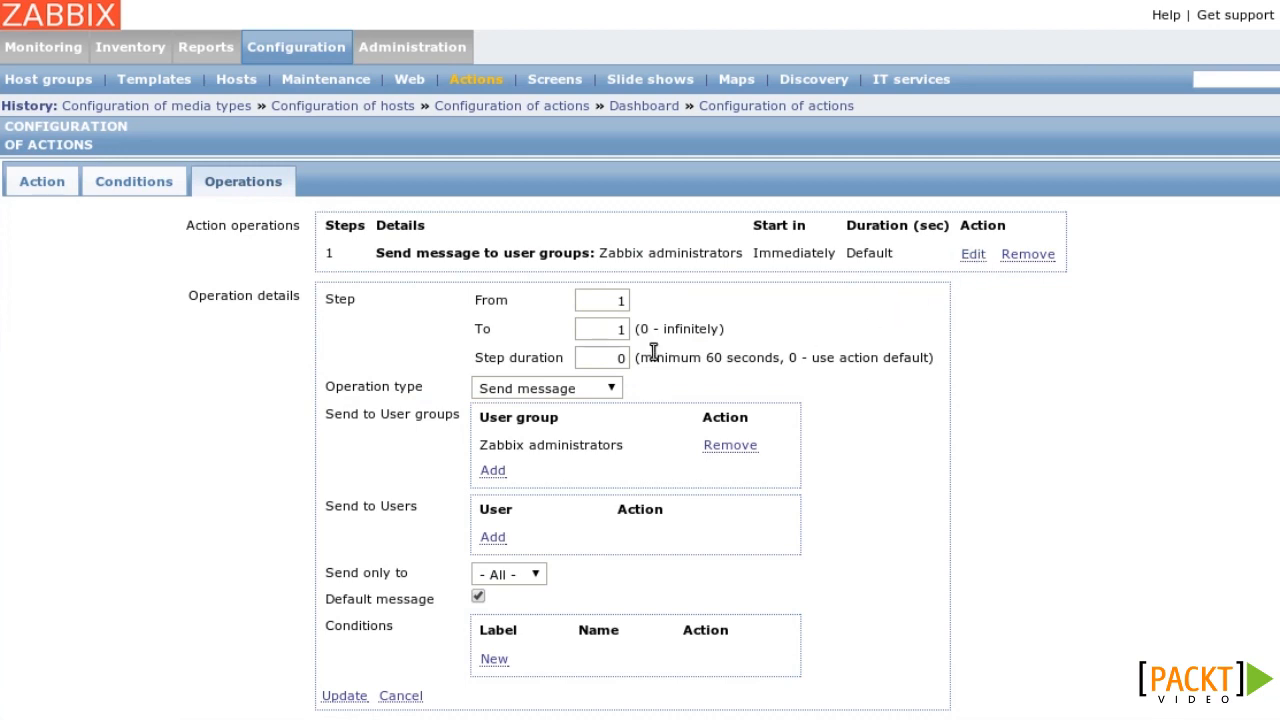
left_click(612, 390)
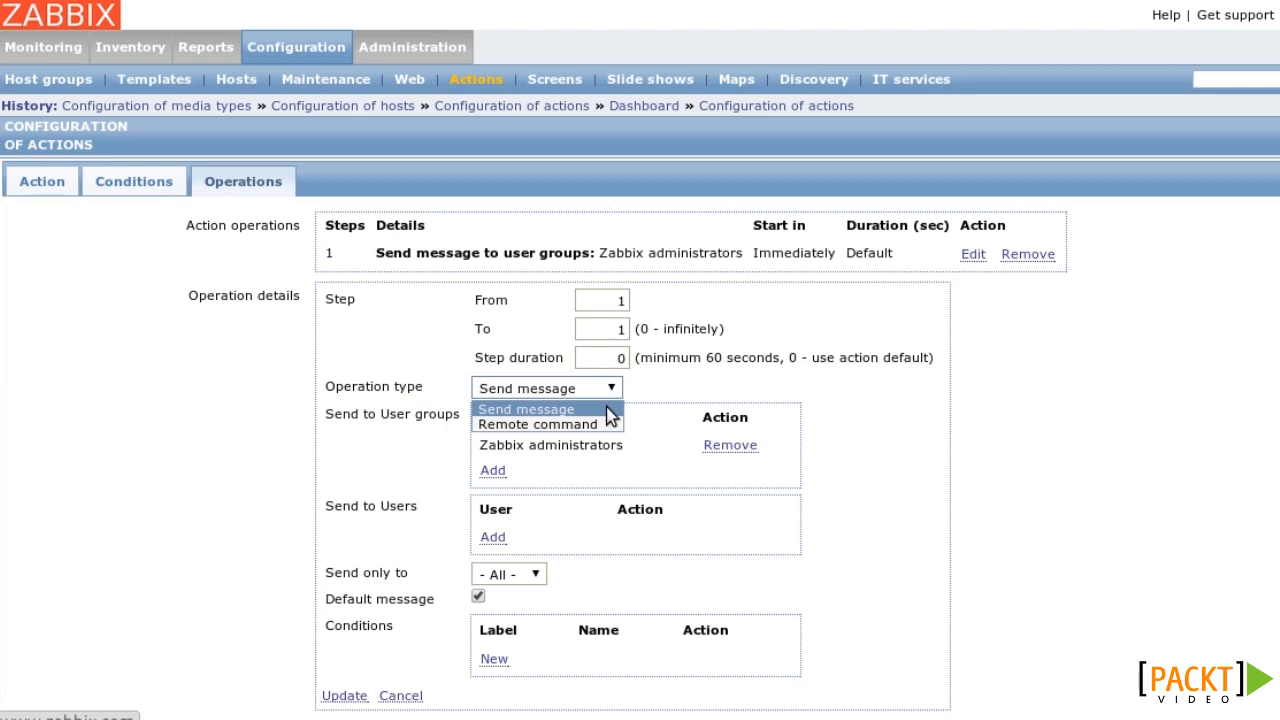
left_click(610, 410)
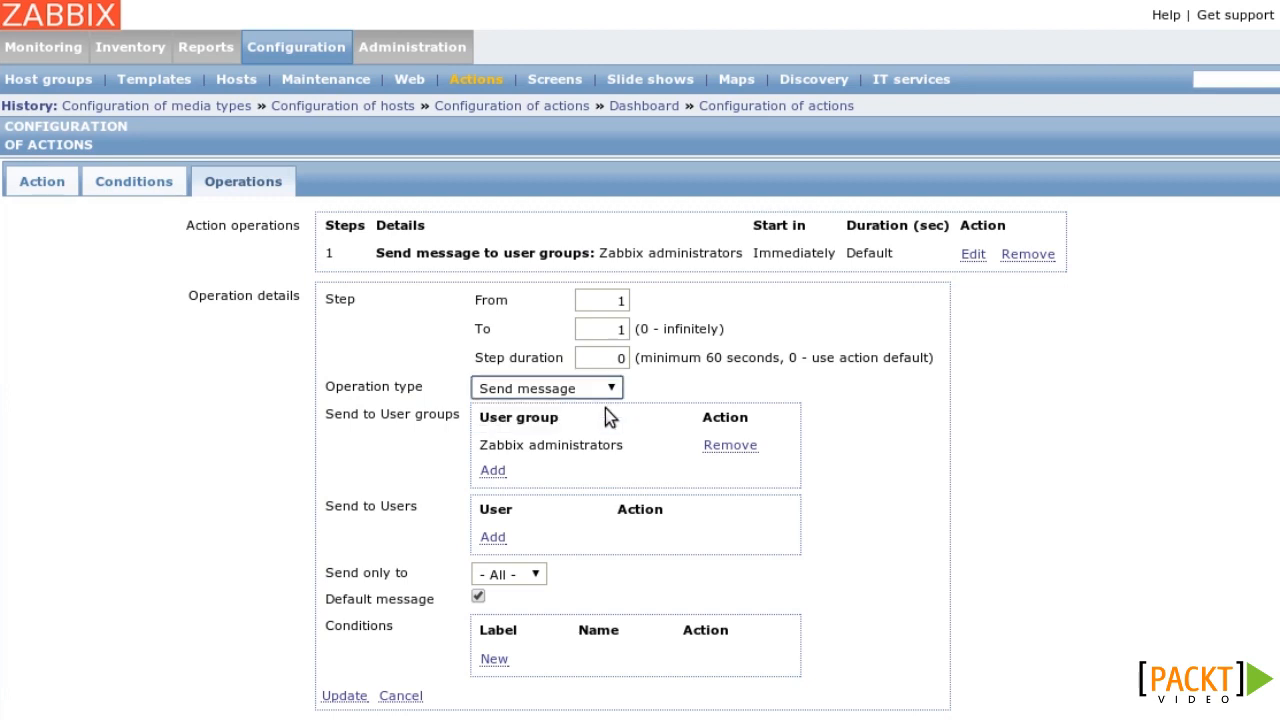
left_click_drag(482, 418, 590, 437)
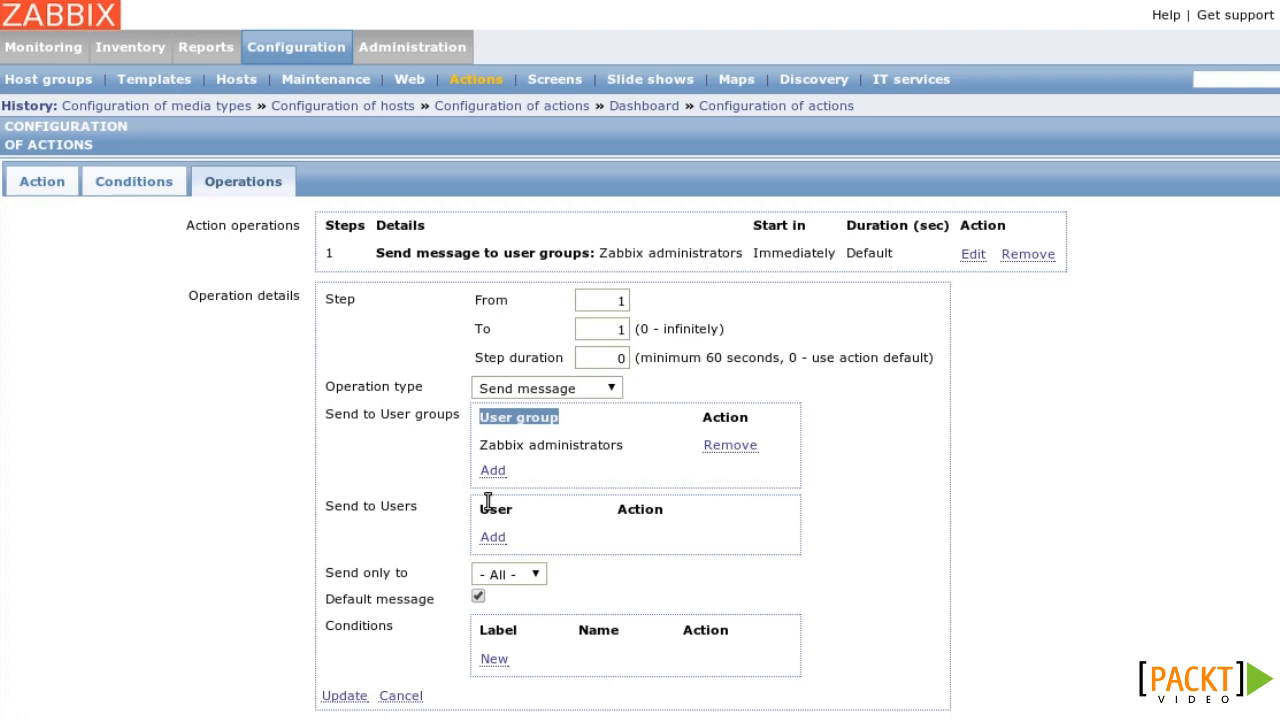
left_click_drag(481, 509, 536, 508)
left_click(533, 512)
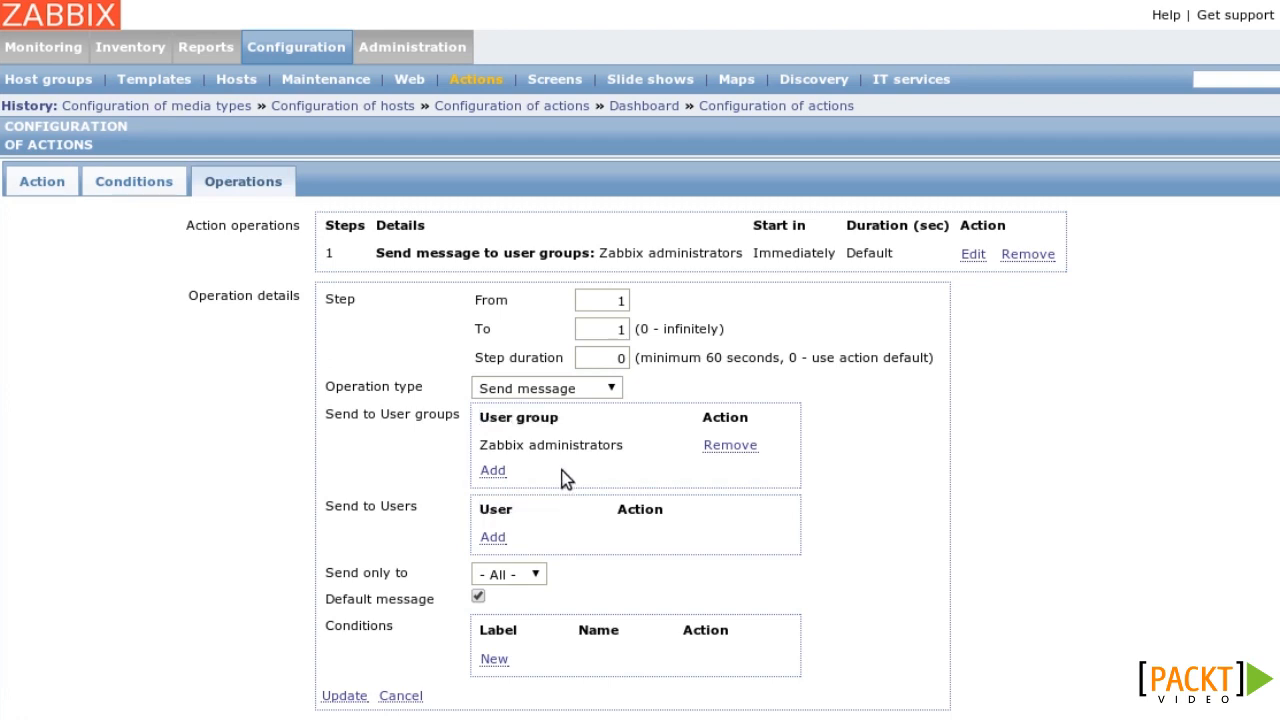
Step: Check which media types the message can be limited to and which custom message fields the default message option replaces
left_click(537, 574)
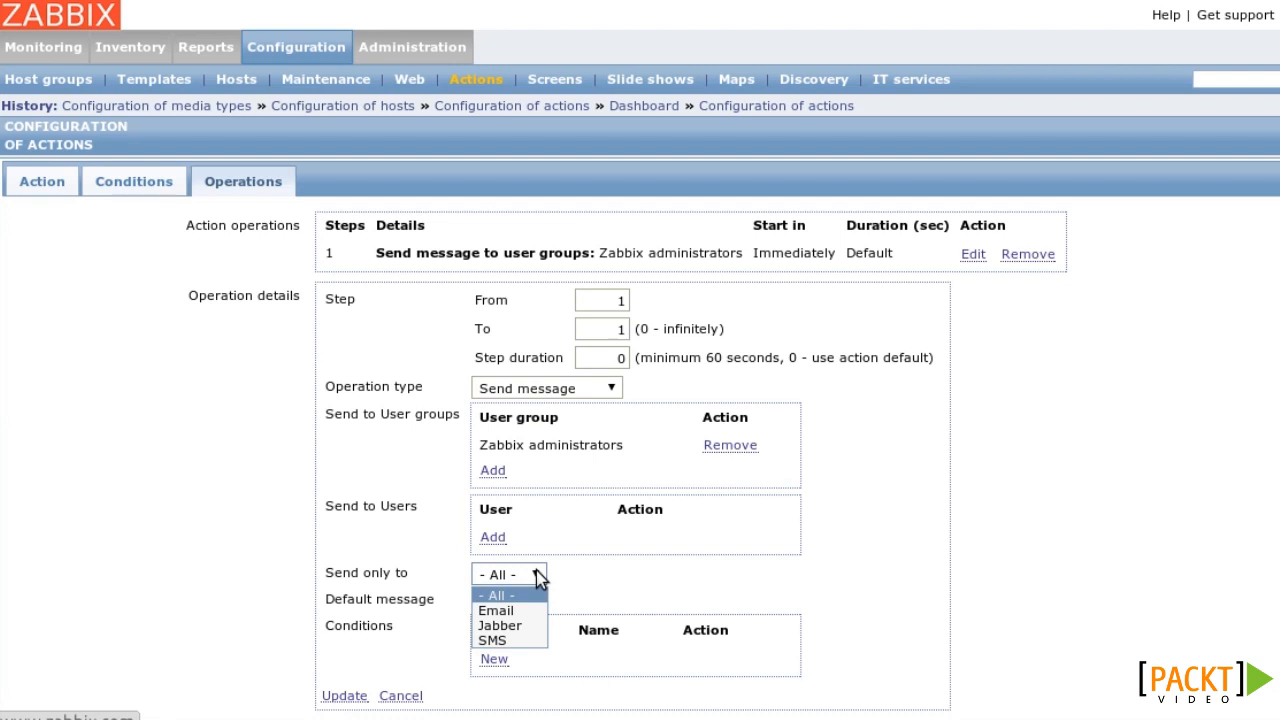
left_click(537, 574)
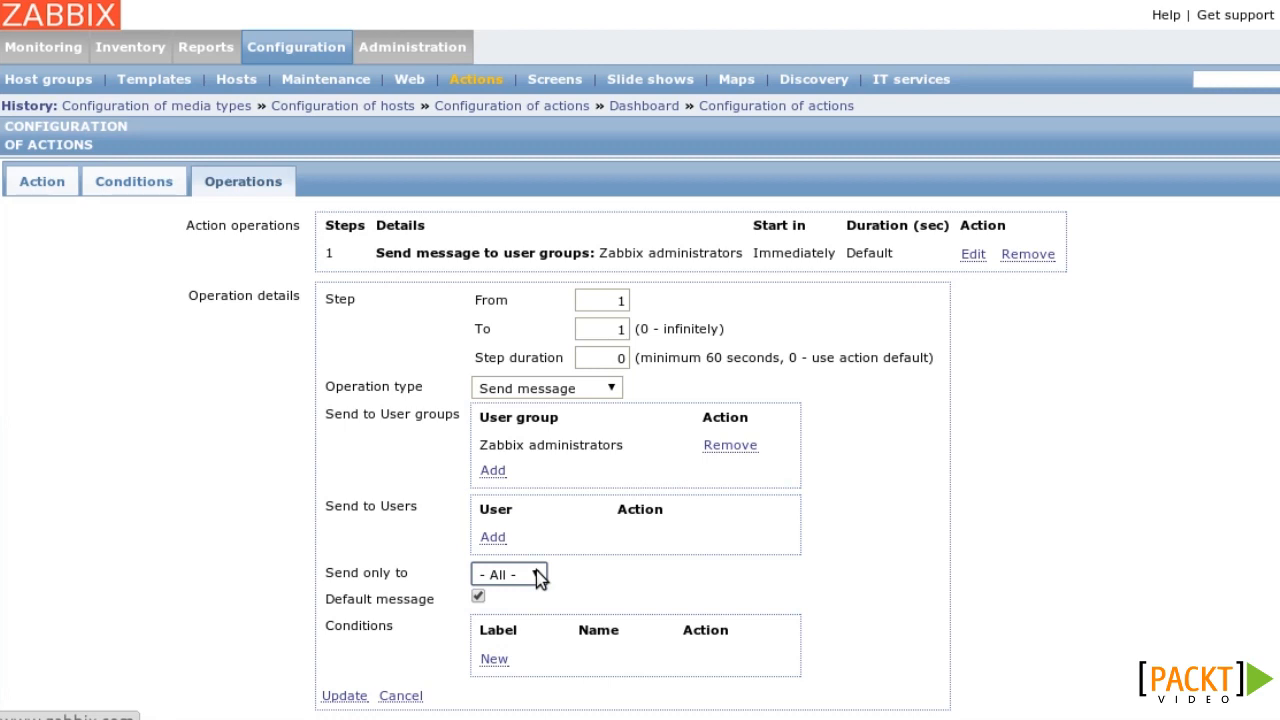
left_click(478, 599)
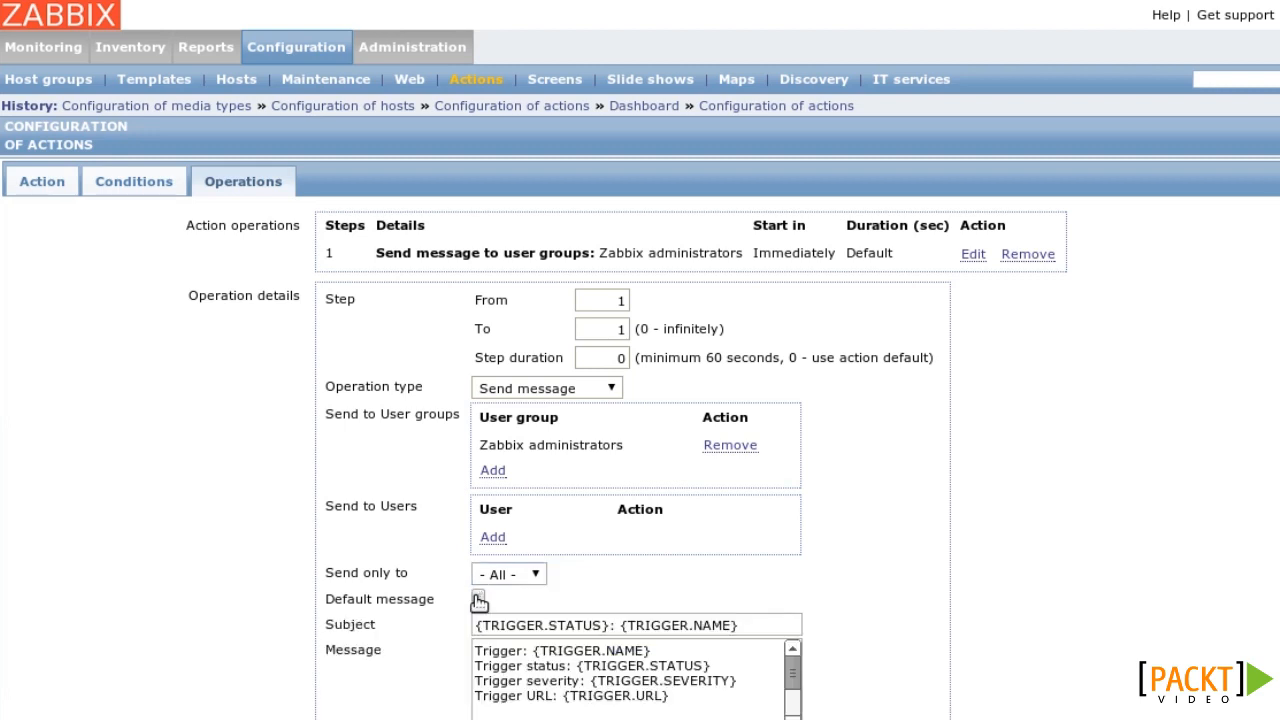
left_click(478, 599)
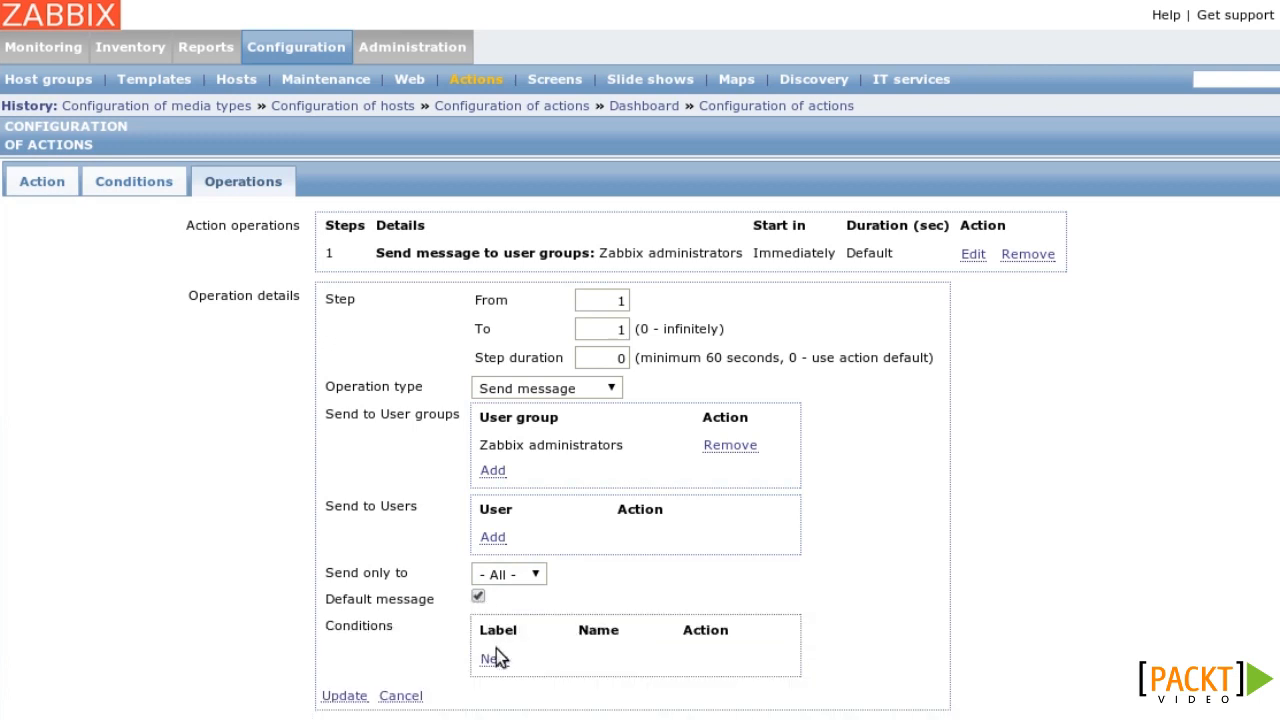
Step: Look at the options for a new operation condition on event acknowledgement, and cancel it without adding one
left_click(495, 659)
scroll(651, 608, "down", 3)
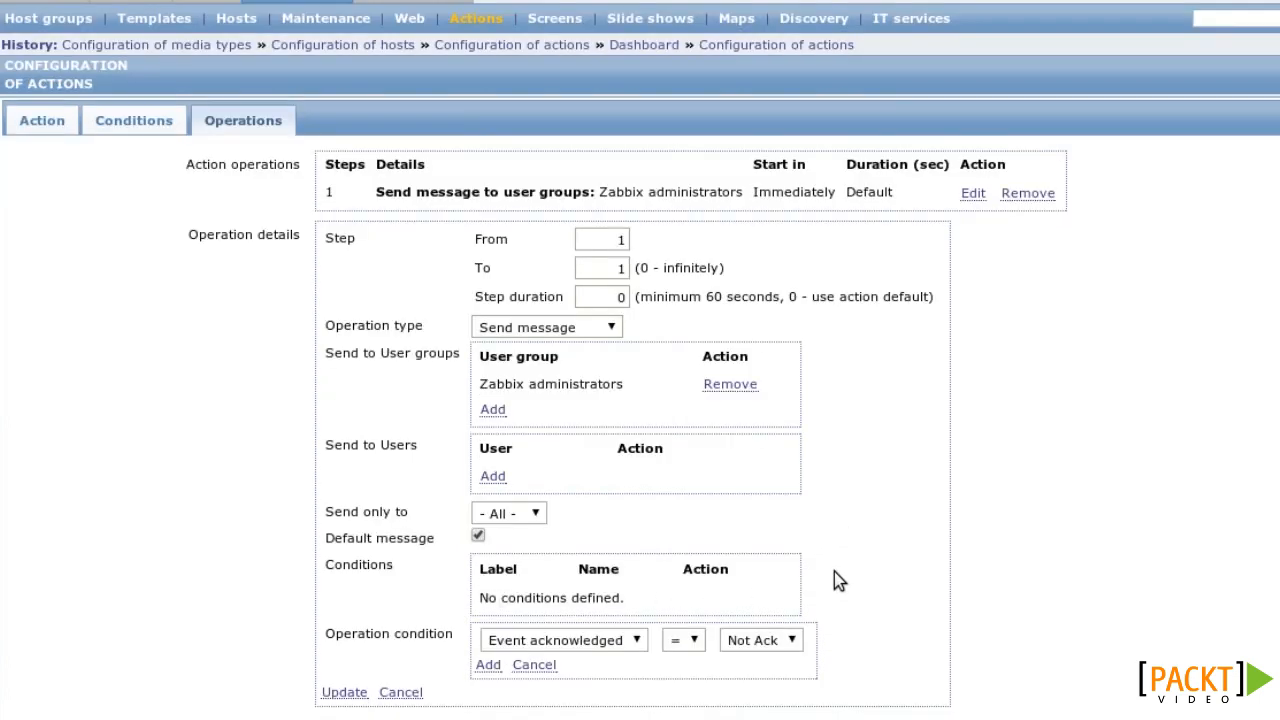
left_click(635, 590)
left_click(633, 588)
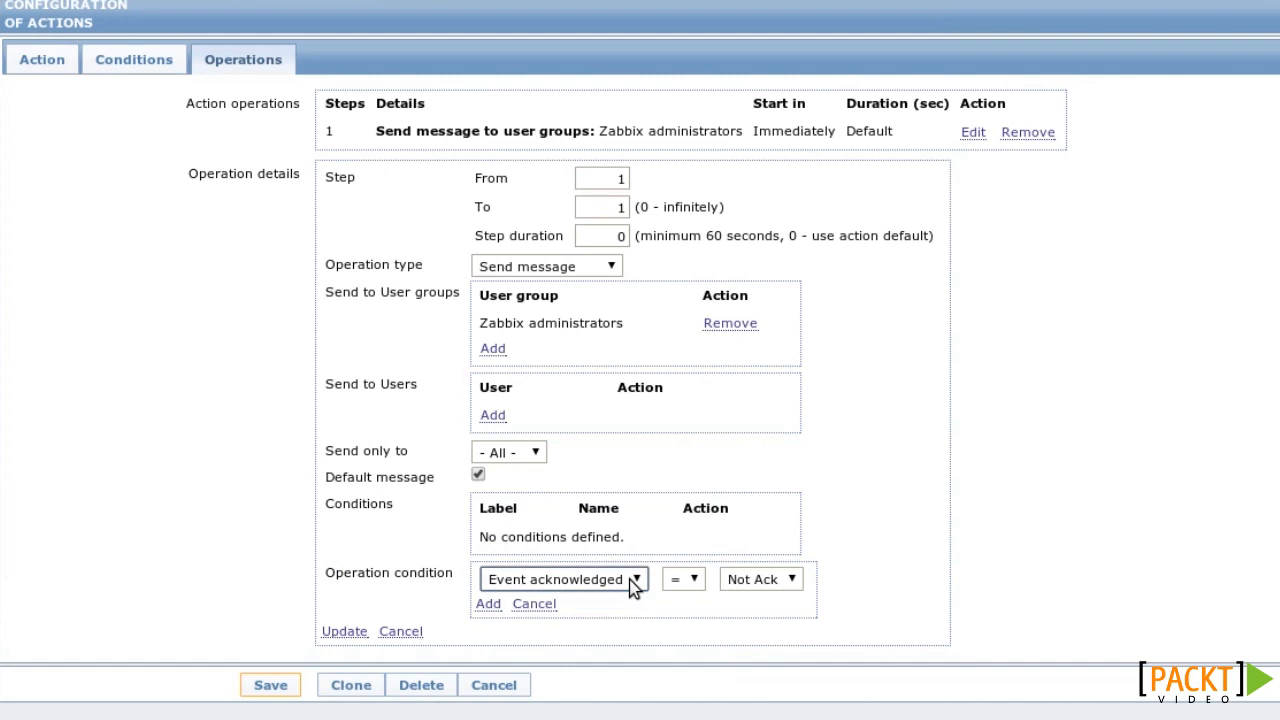
left_click(535, 605)
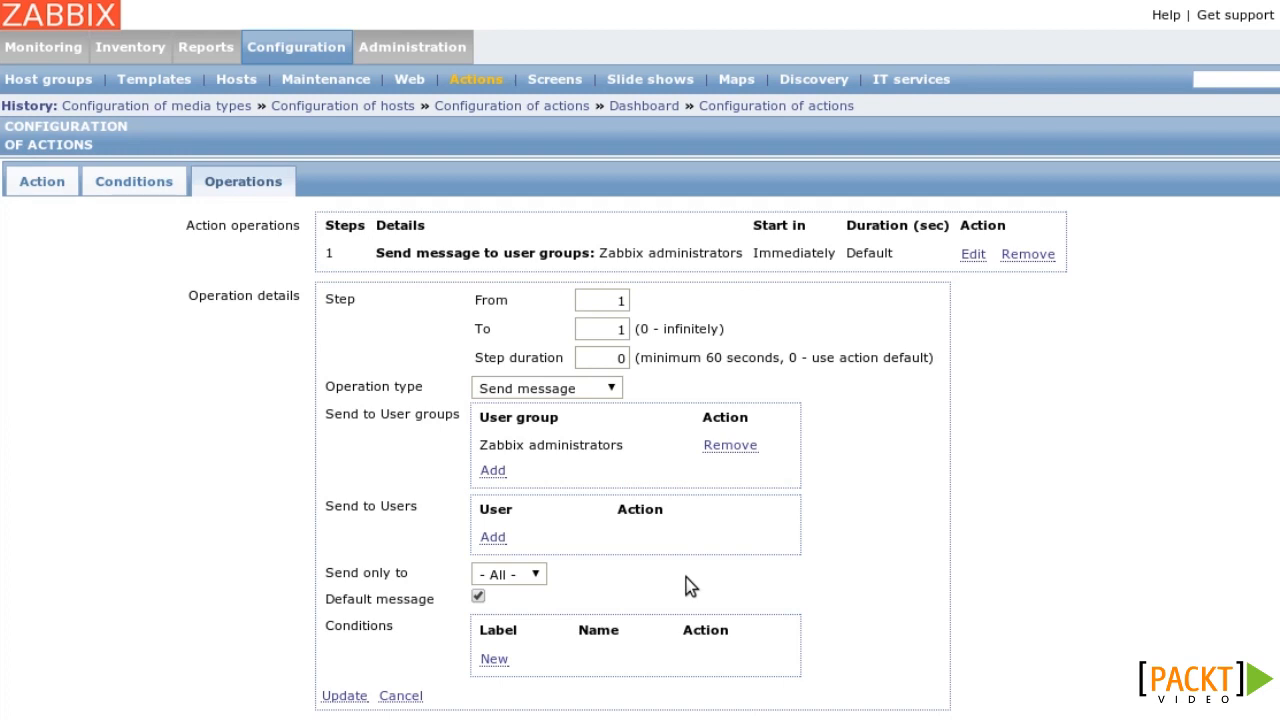
Step: Change the operation type to Remote command, add Current host as the target and use the Custom script type
left_click(612, 390)
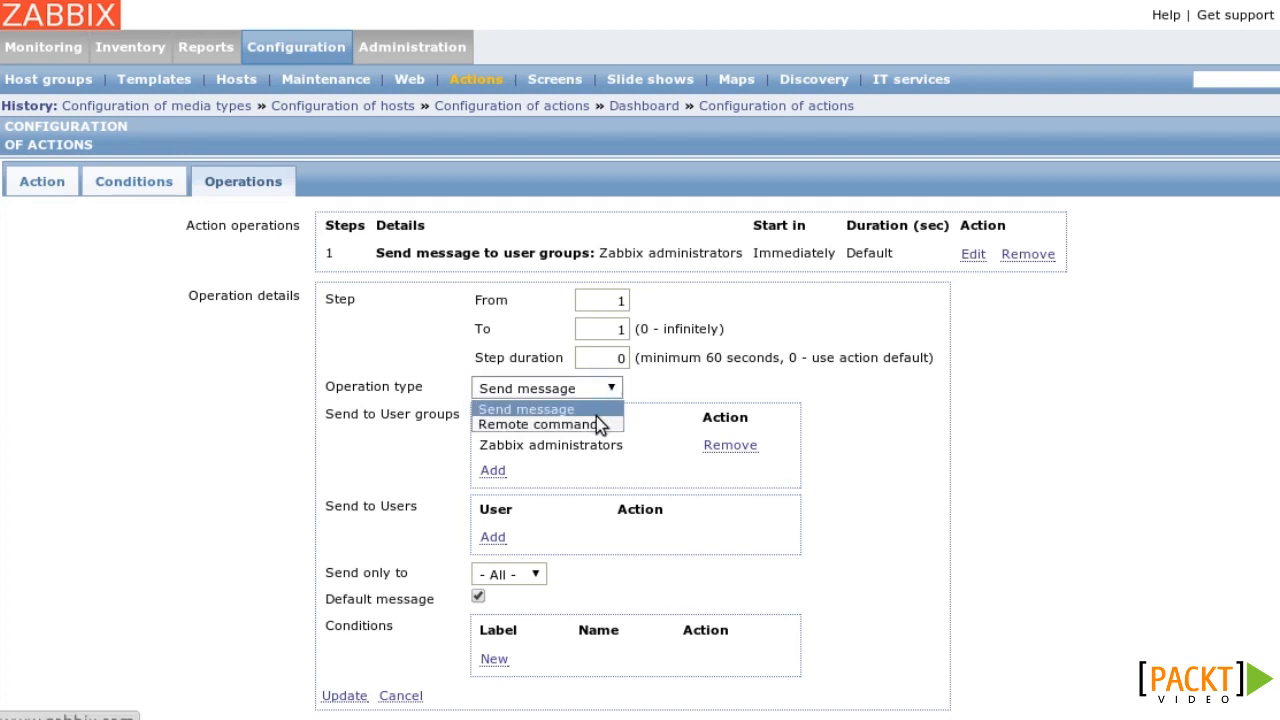
left_click(605, 424)
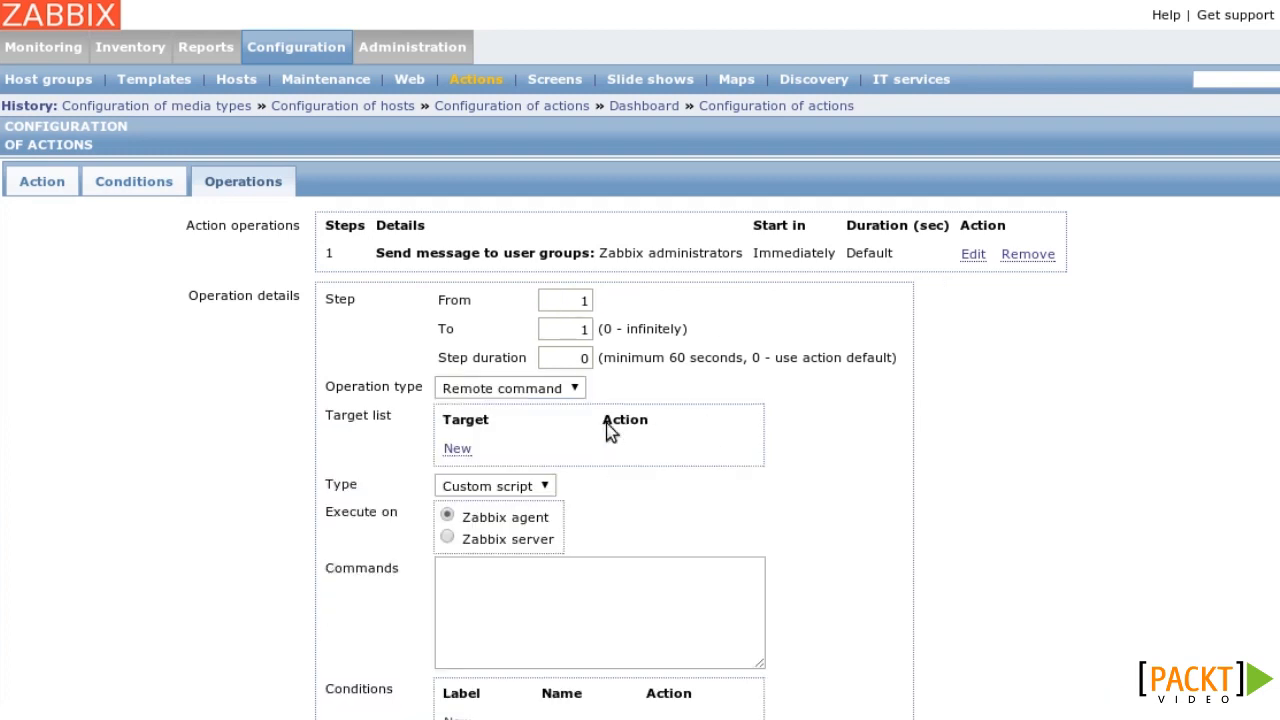
left_click(457, 448)
left_click(528, 553)
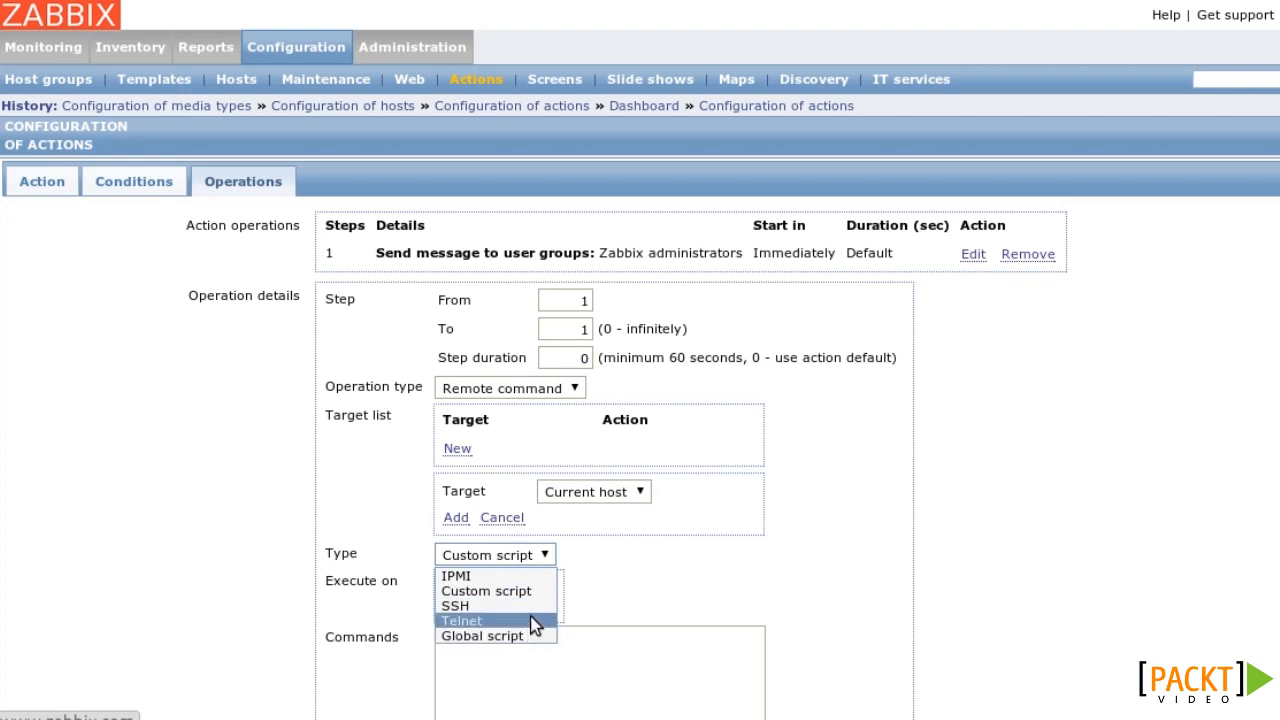
left_click(530, 593)
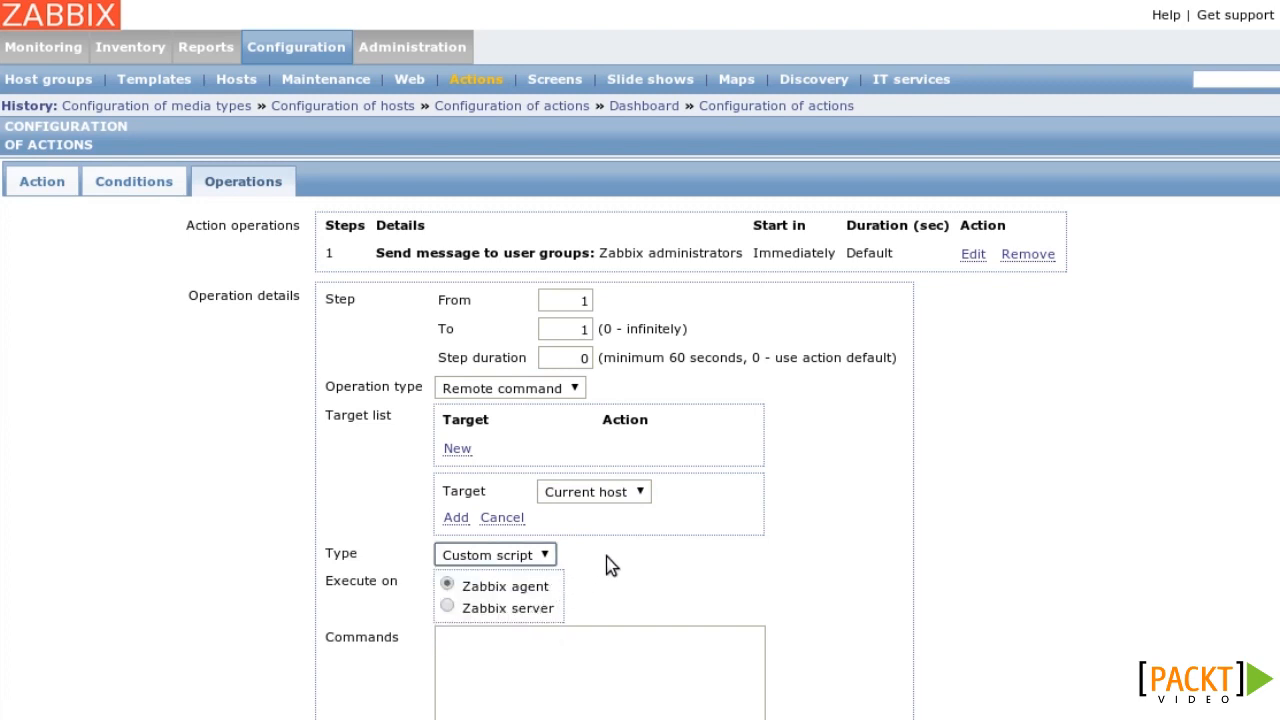
left_click(458, 518)
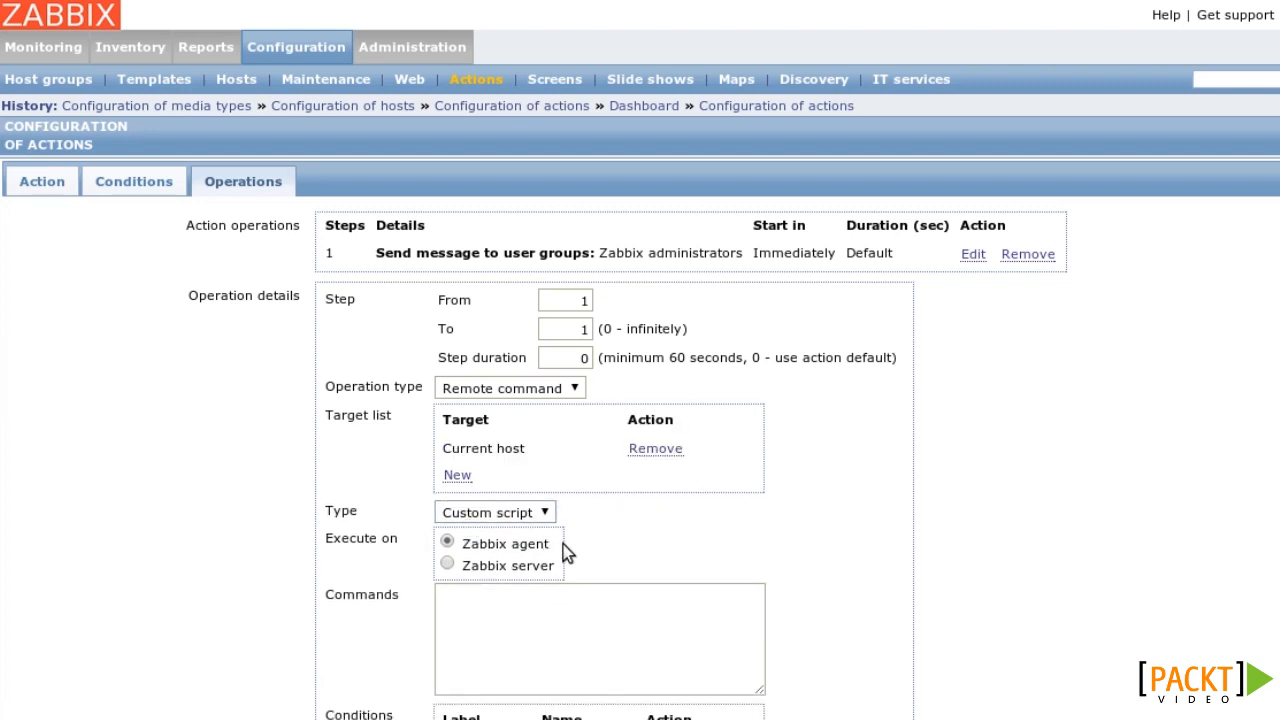
left_click(526, 617)
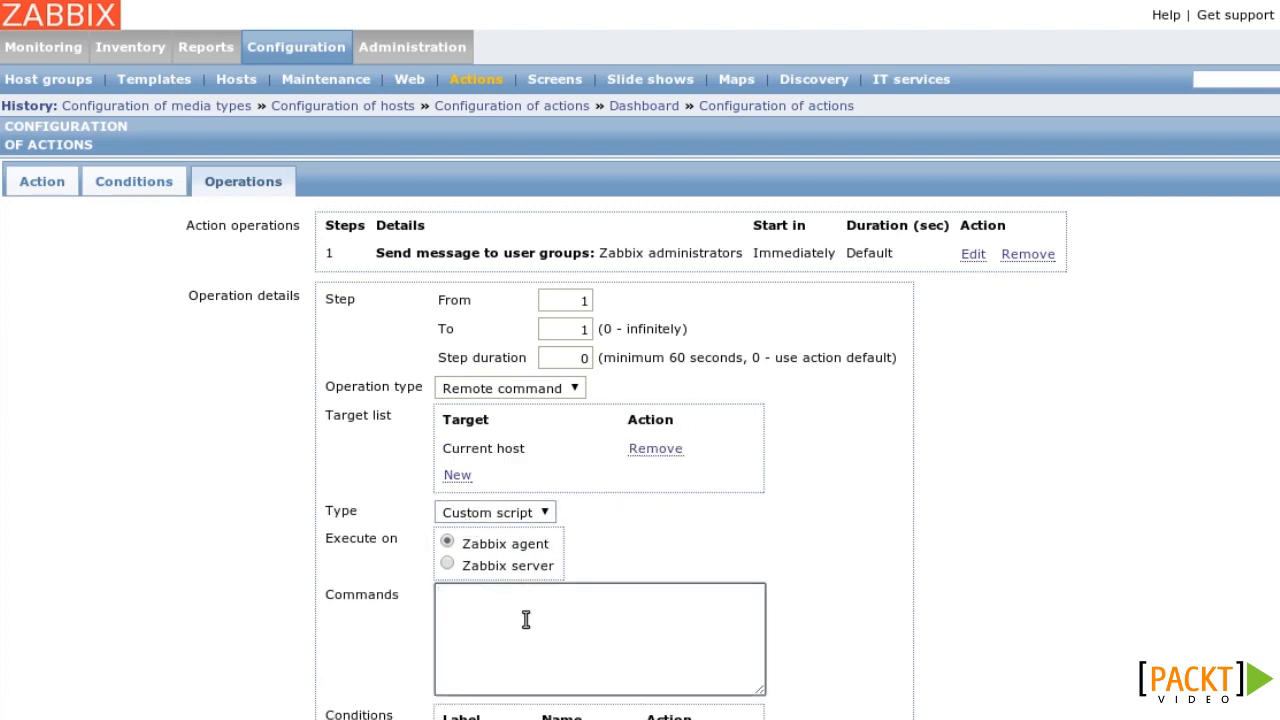